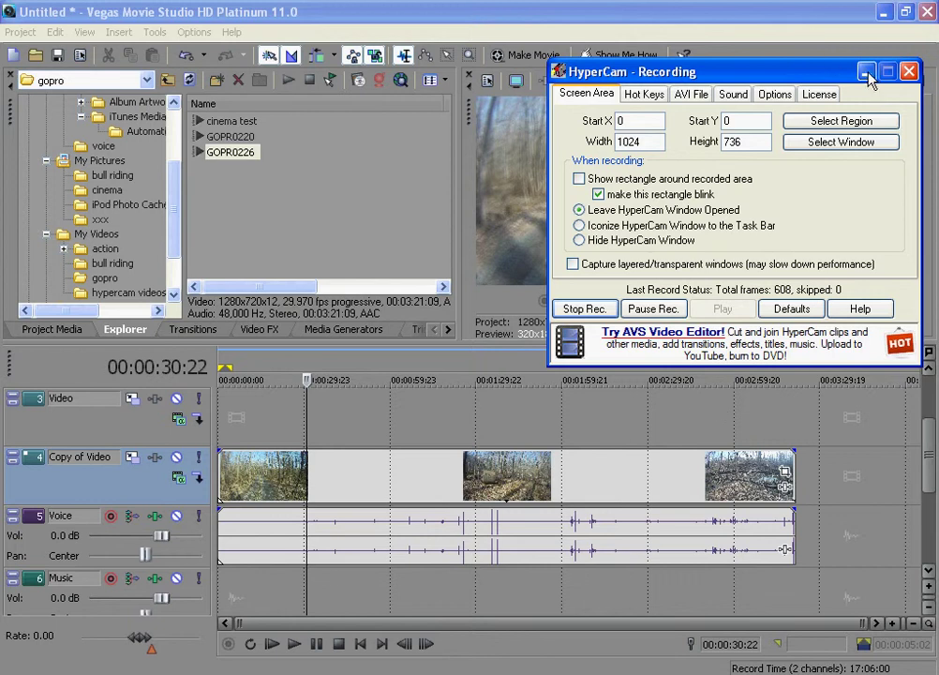
Minimize the HyperCam Recording window to reveal the Vegas preview and mixer
{"action": "left_click", "coordinate": [867, 71]}
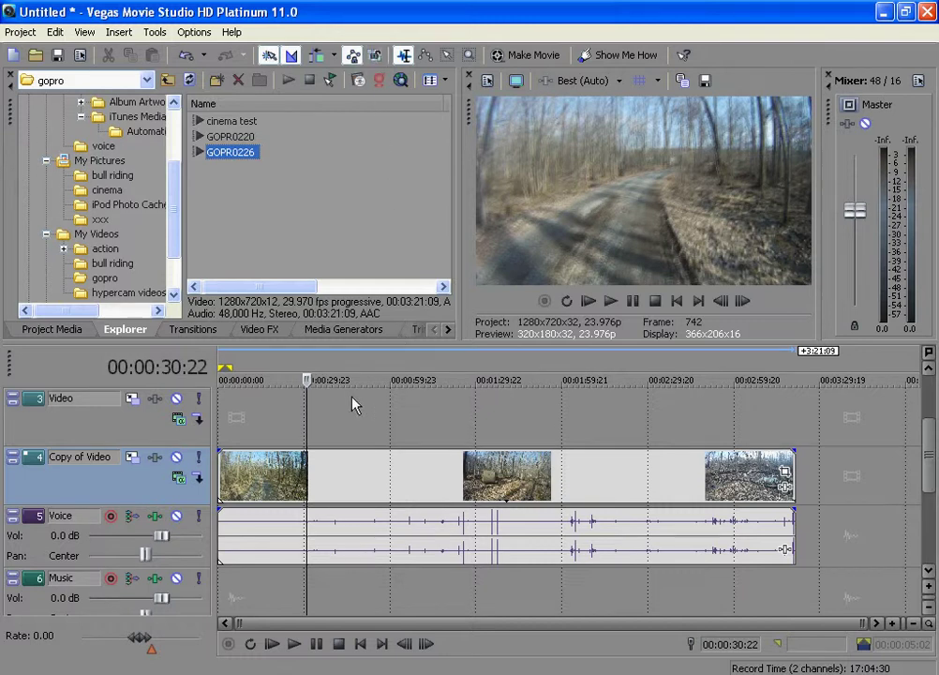
Delete the long remainder after the 00:00:31:15 split, both video and audio
{"action": "left_click", "coordinate": [311, 478]}
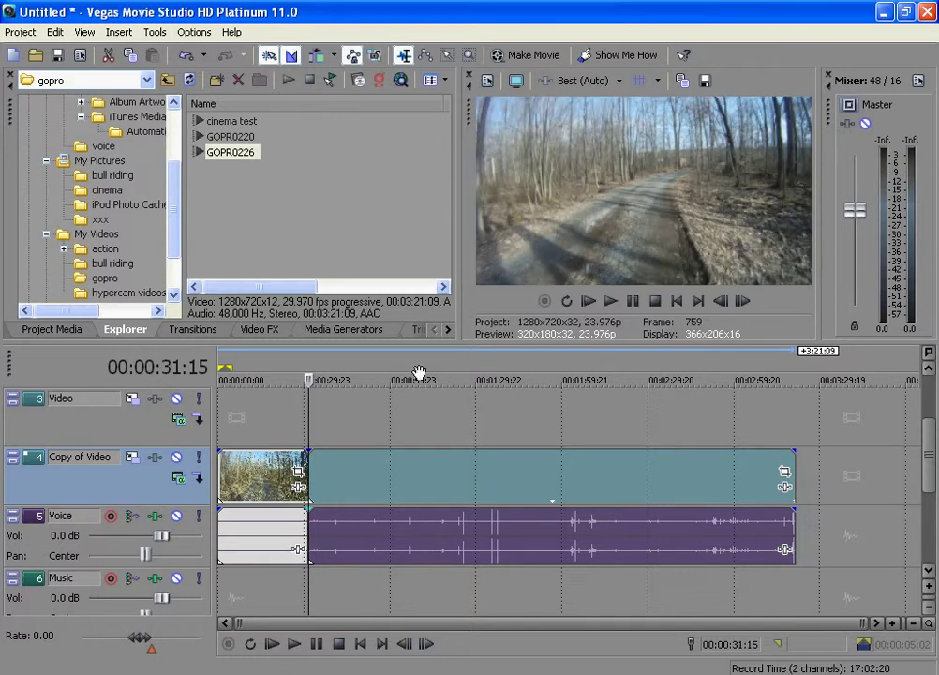
{"action": "right_click", "coordinate": [273, 540]}
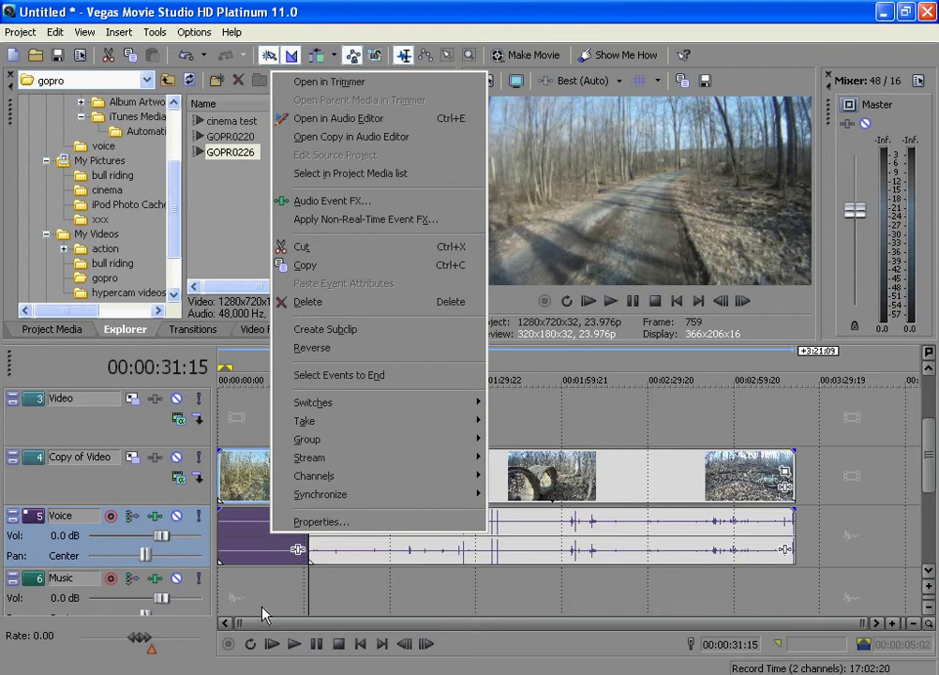
{"action": "left_click", "coordinate": [263, 611]}
{"action": "left_click", "coordinate": [259, 544]}
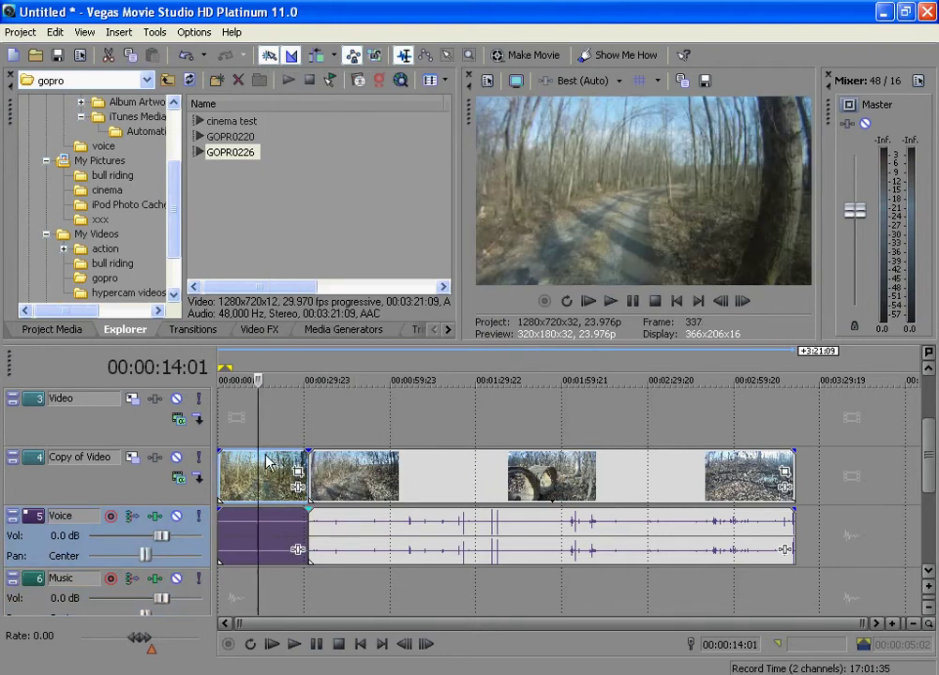
{"action": "right_click", "coordinate": [497, 573]}
{"action": "left_click", "coordinate": [525, 257]}
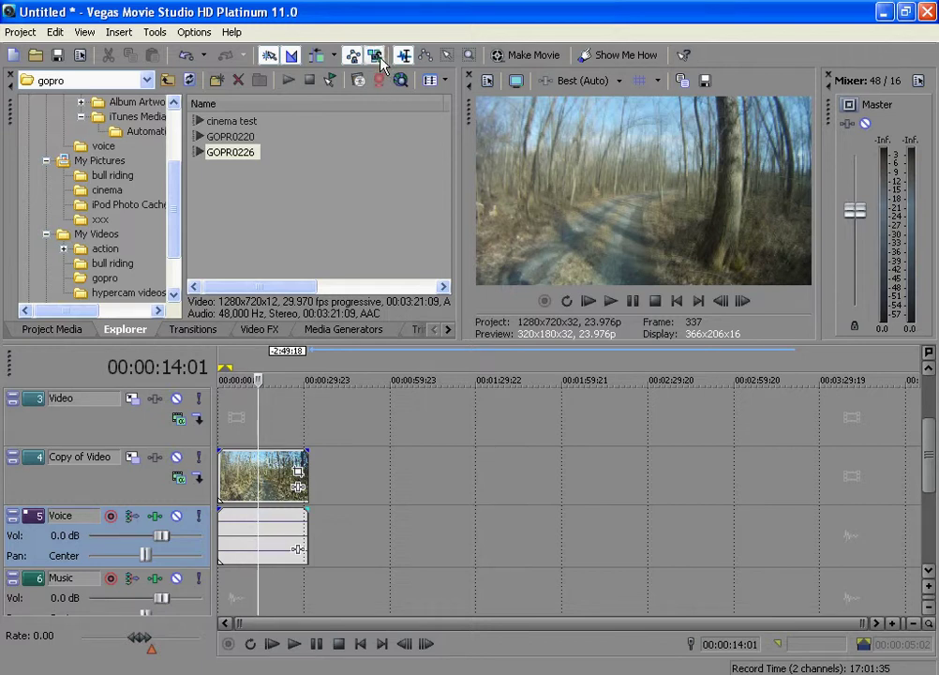
Delete the short clip's audio event on the Voice track and return the playhead to start
{"action": "left_click", "coordinate": [239, 497]}
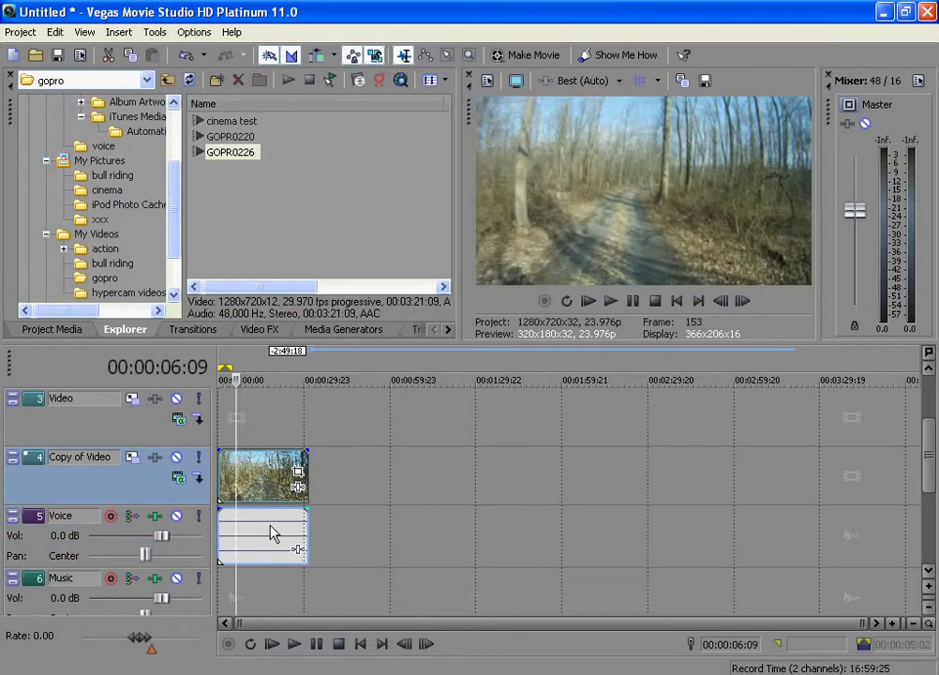
{"action": "right_click", "coordinate": [256, 544]}
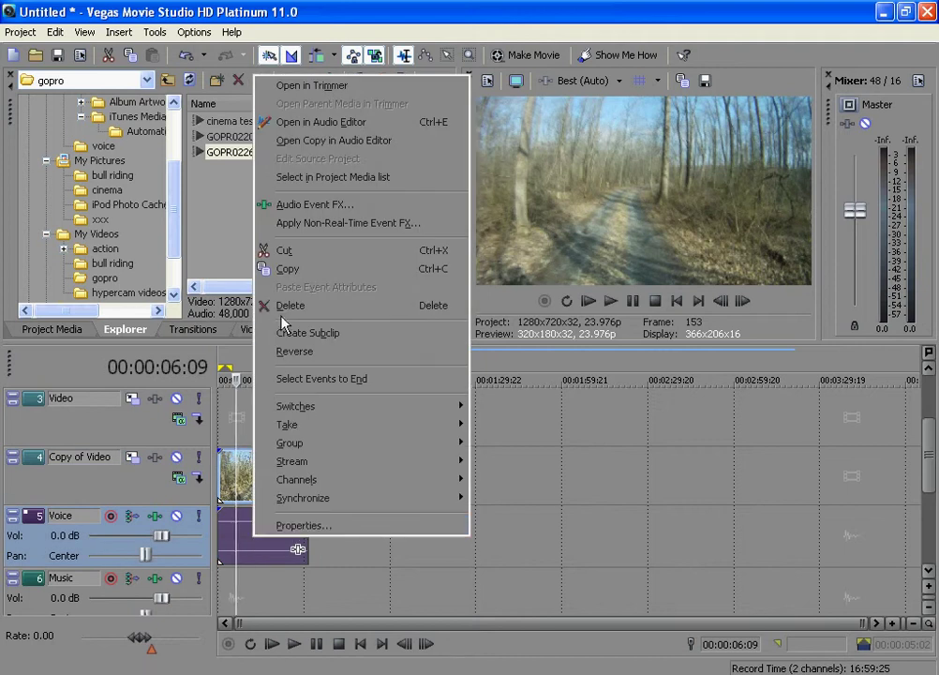
{"action": "left_click", "coordinate": [286, 306]}
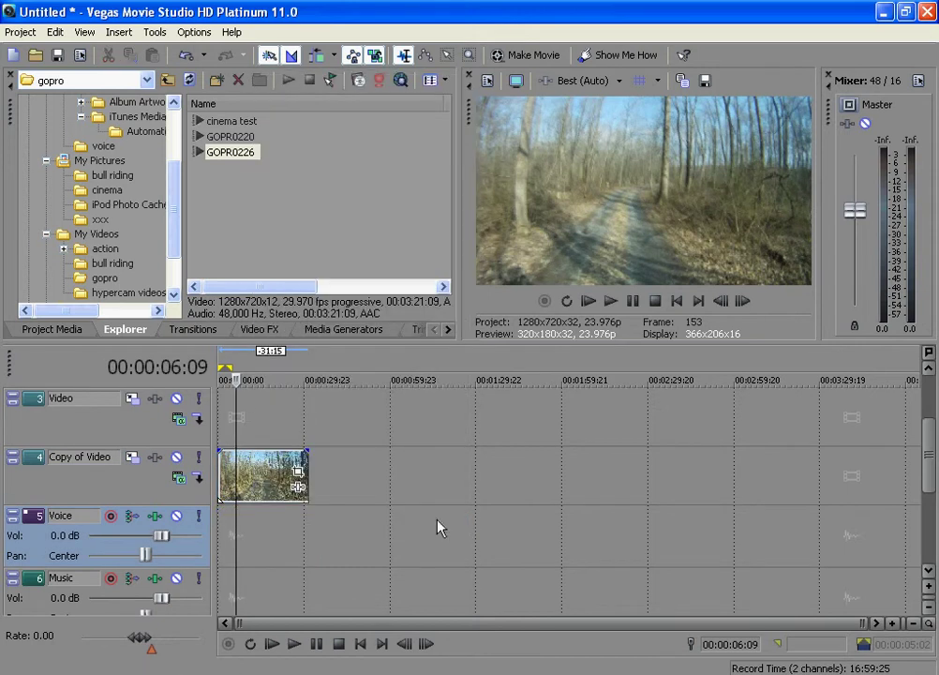
{"action": "left_click", "coordinate": [357, 647]}
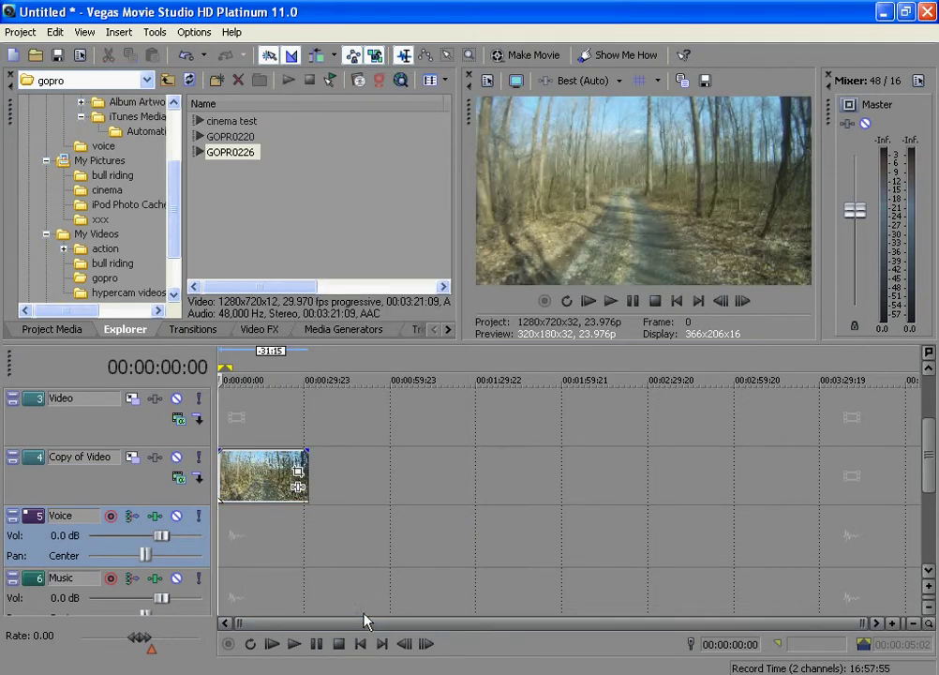
Record a voiceover as Voice - 1.wav on the armed Voice track, then disarm it
{"action": "left_click", "coordinate": [112, 518]}
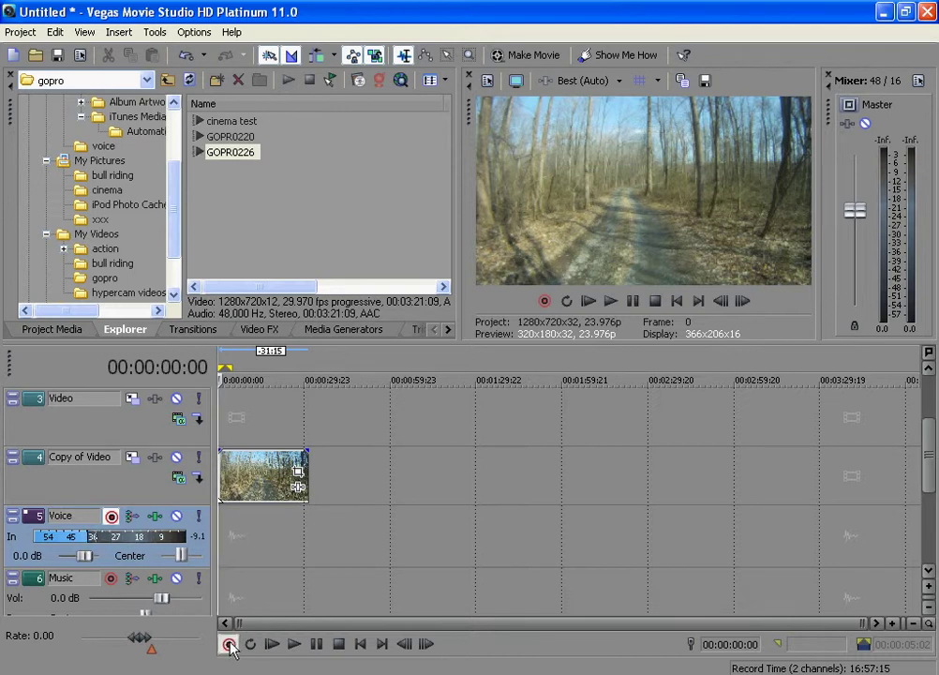
{"action": "left_click", "coordinate": [229, 645]}
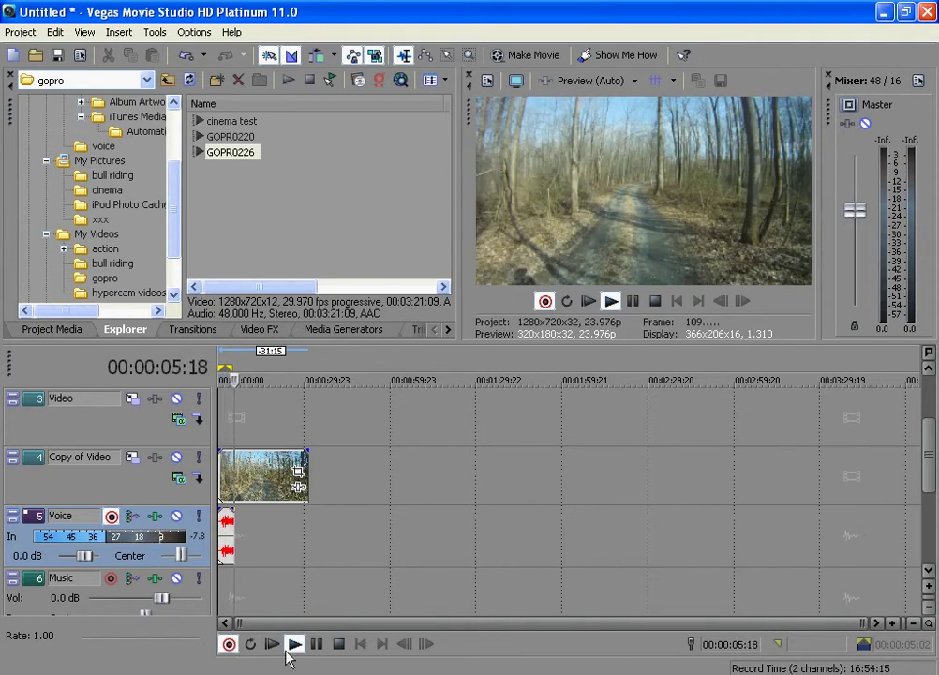
{"action": "left_click", "coordinate": [338, 644]}
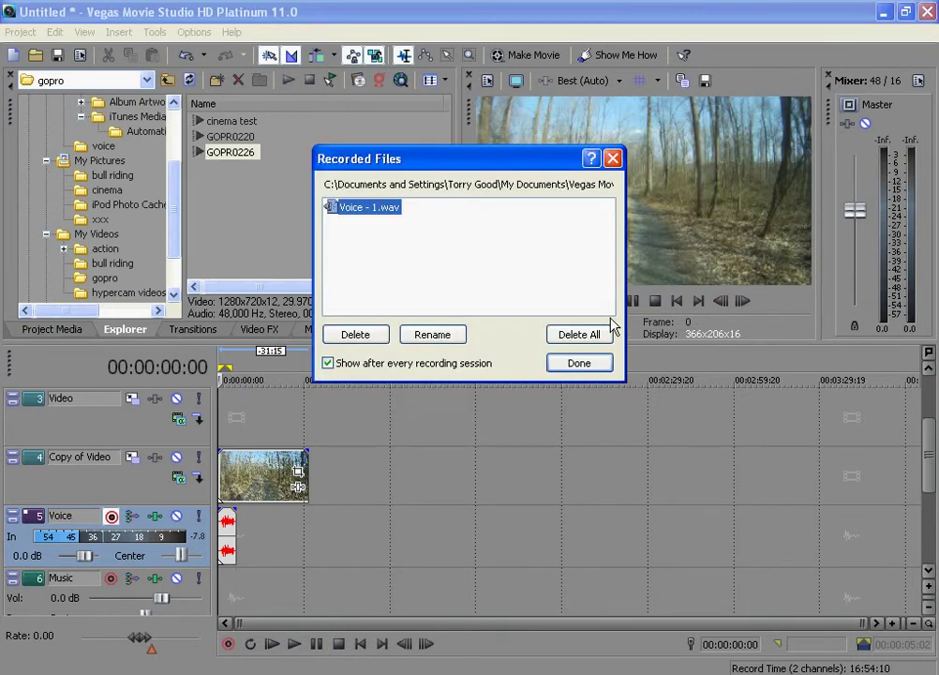
{"action": "left_click", "coordinate": [578, 365]}
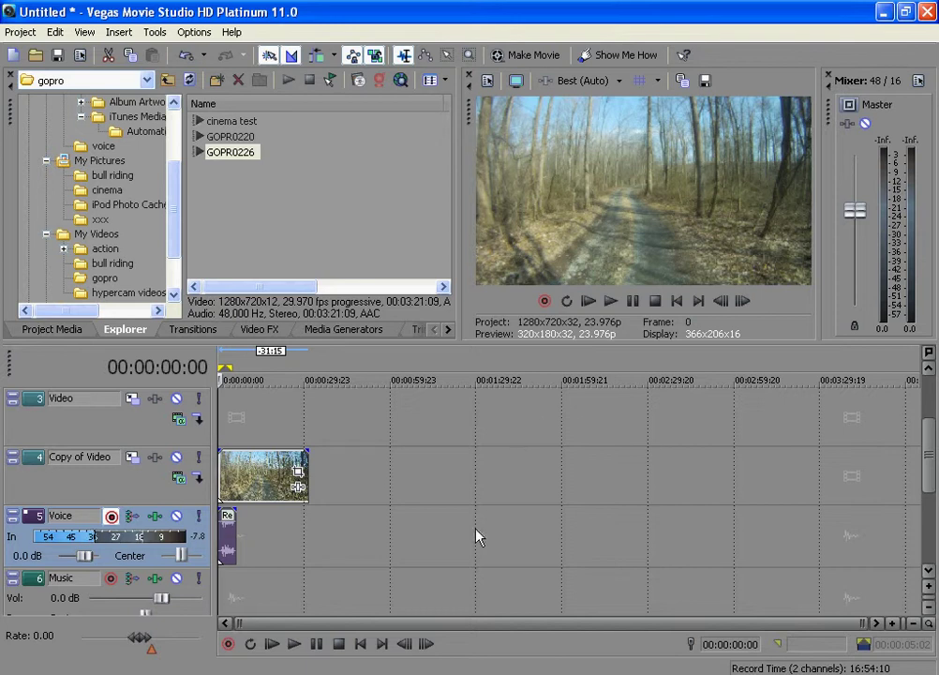
{"action": "left_click", "coordinate": [111, 516]}
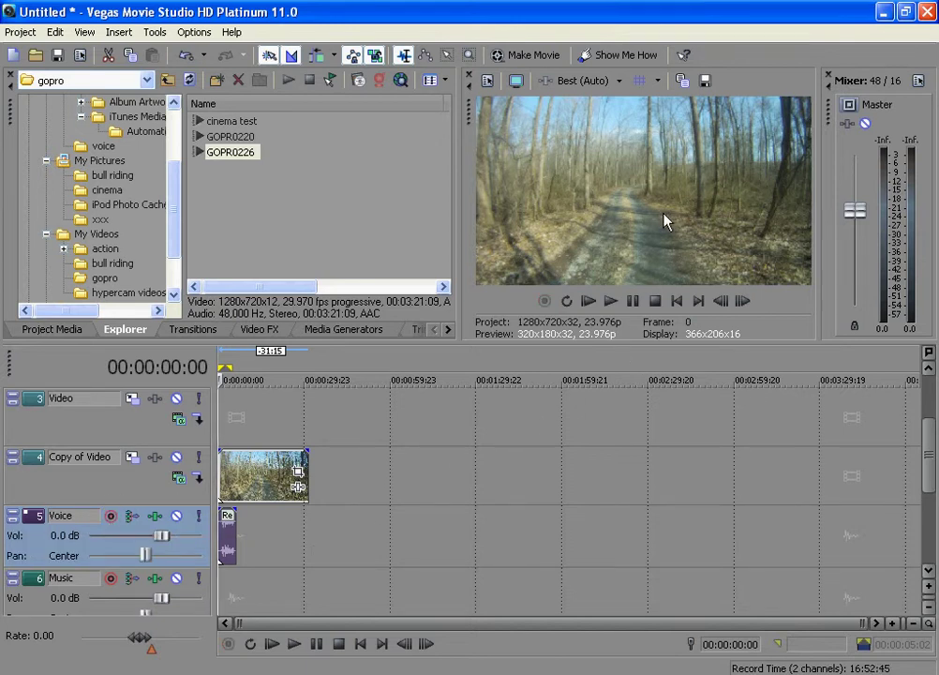
Set the preview quality to Draft (Quarter)
{"action": "left_click", "coordinate": [617, 83]}
{"action": "mouse_move", "coordinate": [600, 102]}
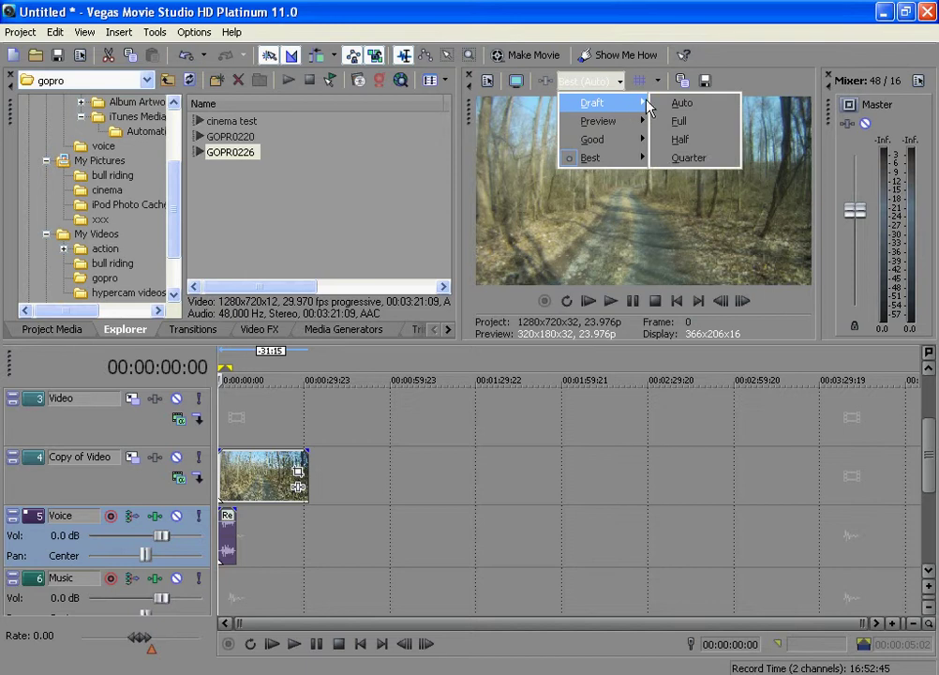
{"action": "left_click", "coordinate": [693, 157]}
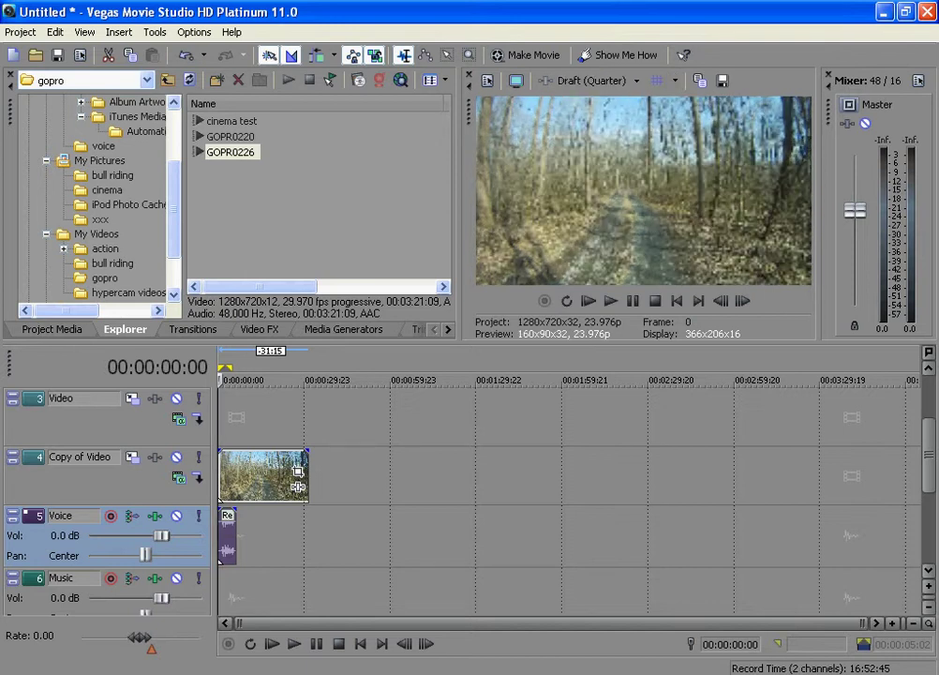
{"action": "left_click", "coordinate": [262, 478]}
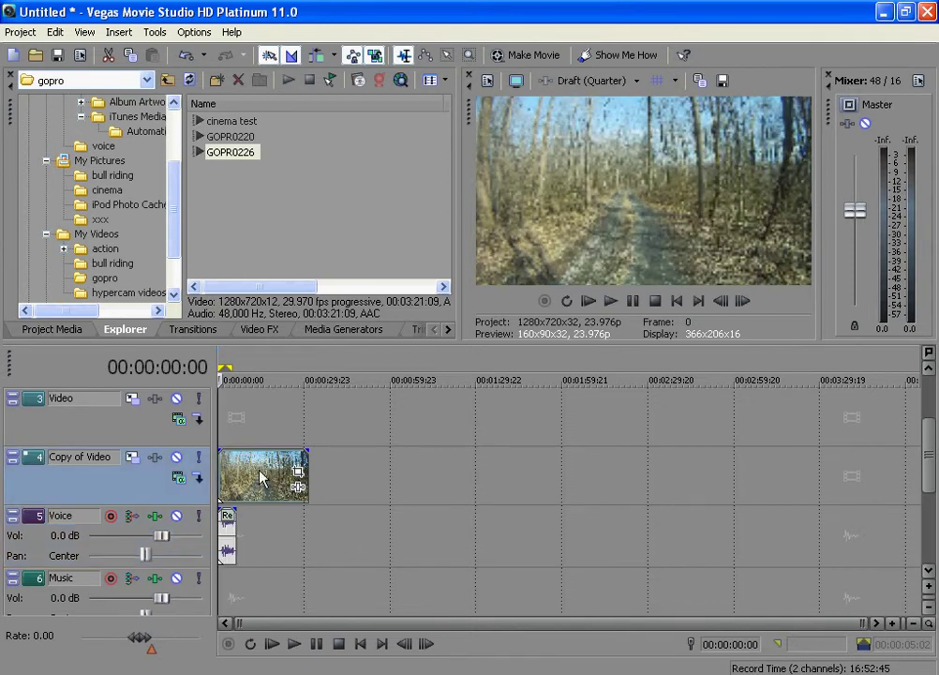
Play the clip with its new voiceover from the start, pausing at 00:00:05:00
{"action": "left_click", "coordinate": [432, 589]}
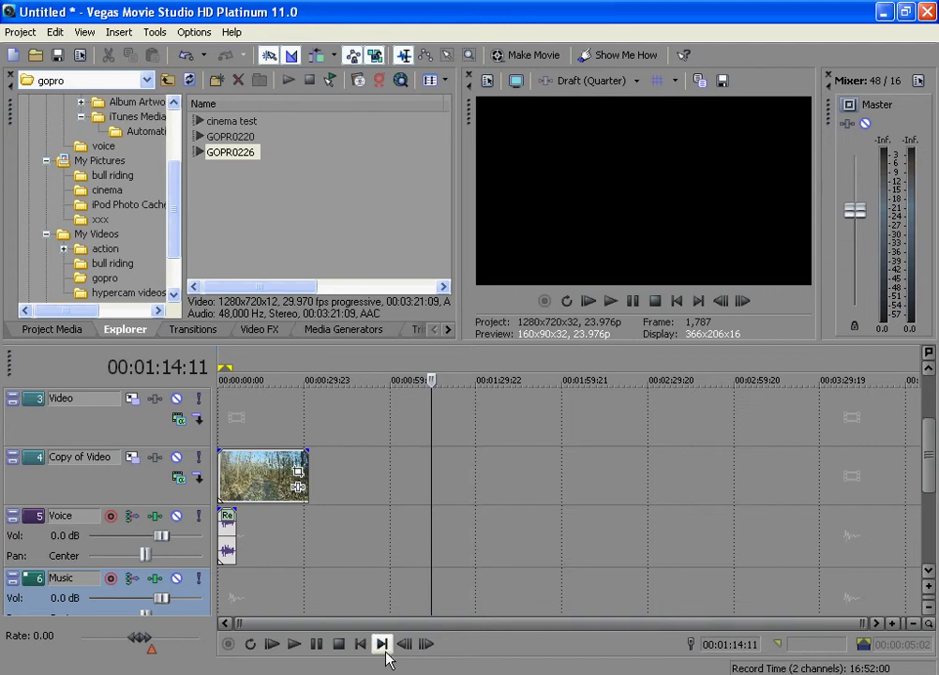
{"action": "left_click", "coordinate": [359, 644]}
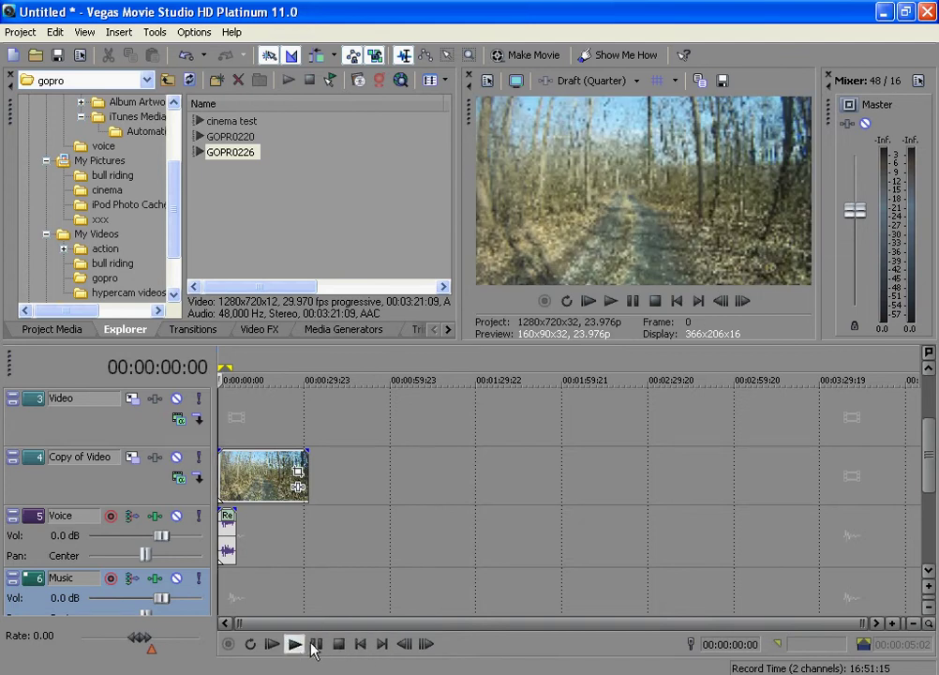
{"action": "left_click", "coordinate": [294, 644]}
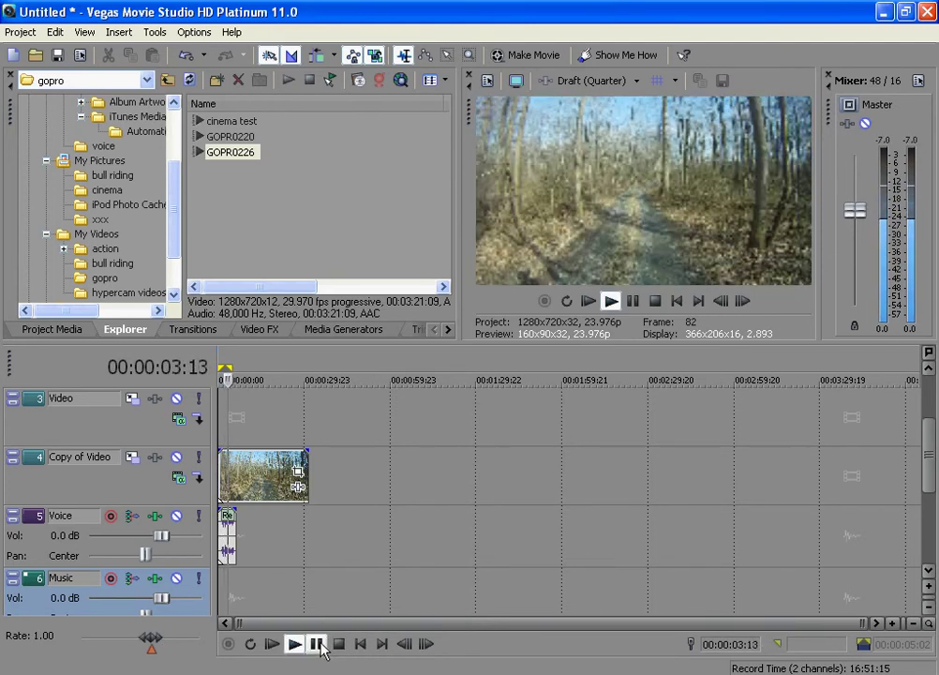
{"action": "left_click", "coordinate": [319, 647]}
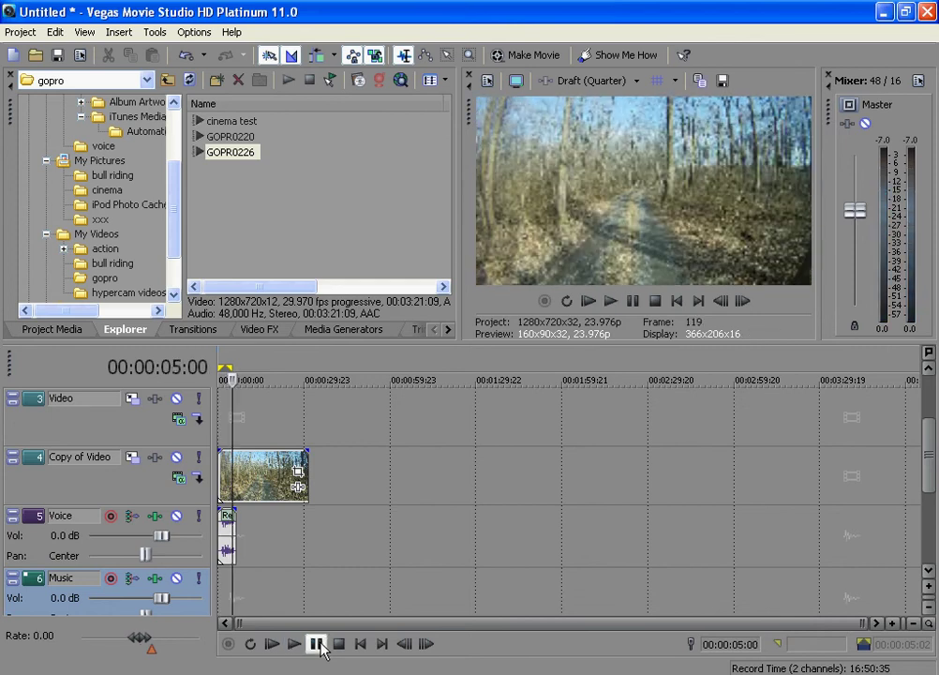